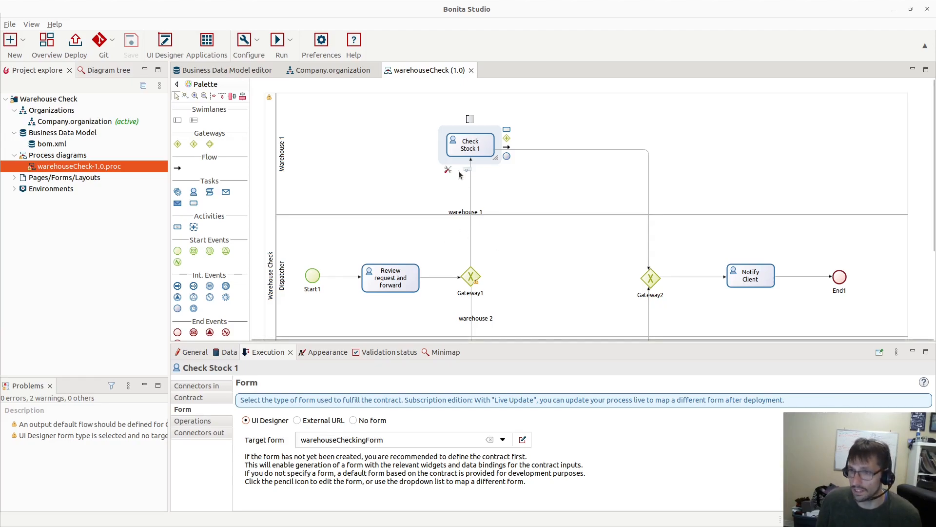
# Step: Open warehouseCheckingForm, the target form of the Check Stock 1 task, for editing in the UI Designer
pyautogui.click(345, 440)
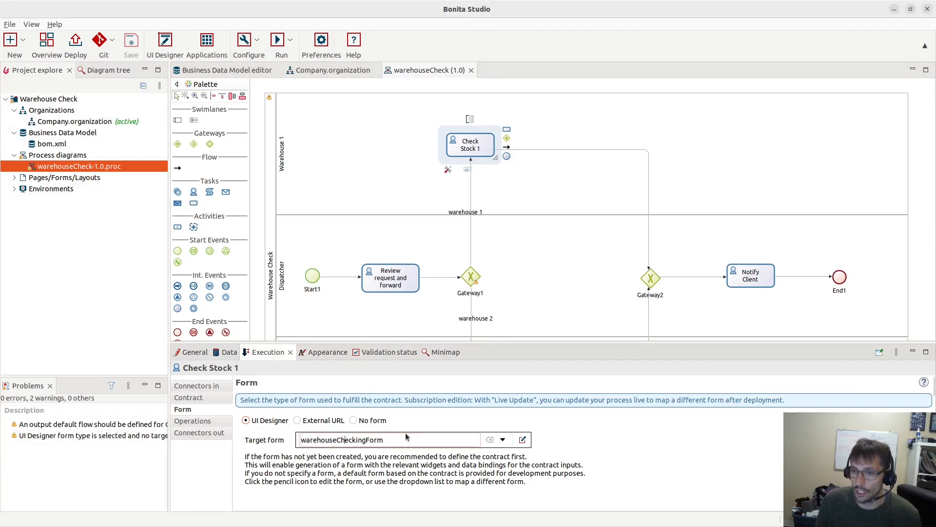
pyautogui.click(522, 440)
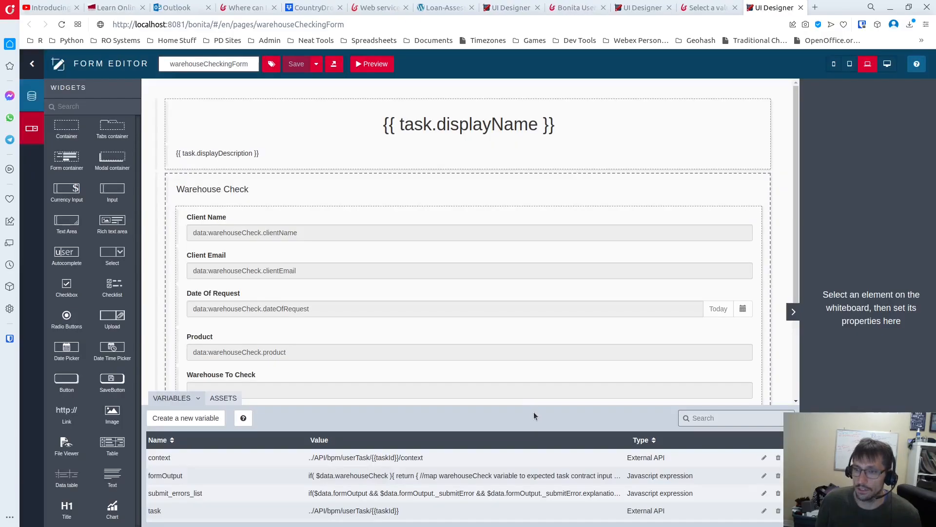
# Step: Add a Select widget to the form between the Warehouse To Check field and the Is In Stock? checkbox
pyautogui.scroll(-2, 428, 231)
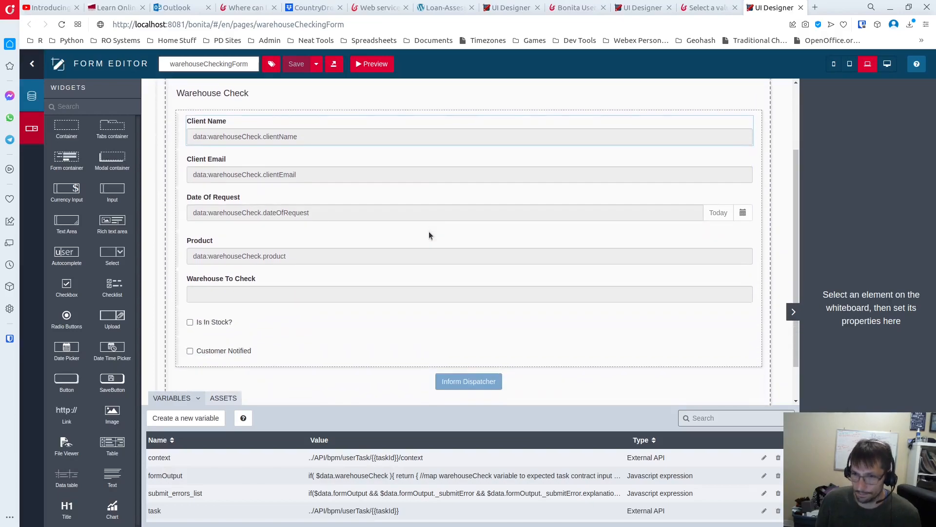
pyautogui.scroll(-1, 428, 231)
pyautogui.click(210, 291)
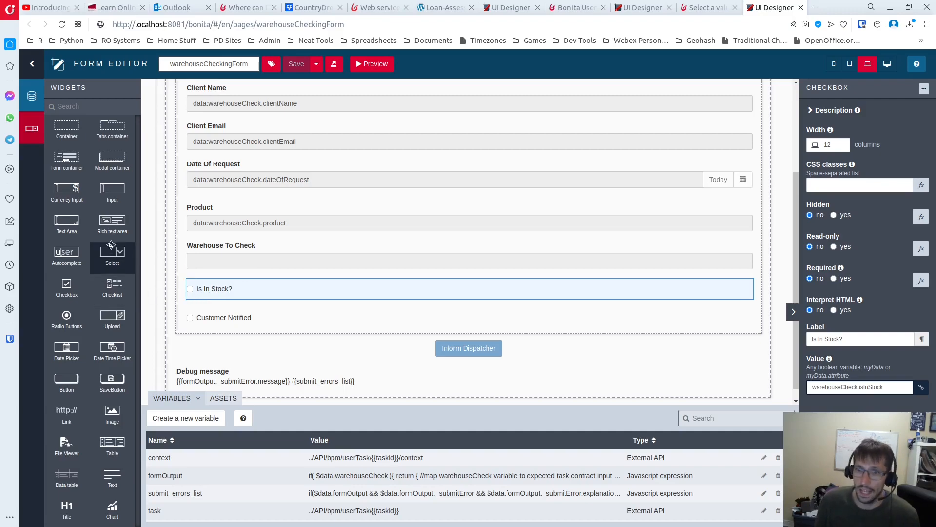
pyautogui.moveTo(112, 253); pyautogui.dragTo(244, 278)
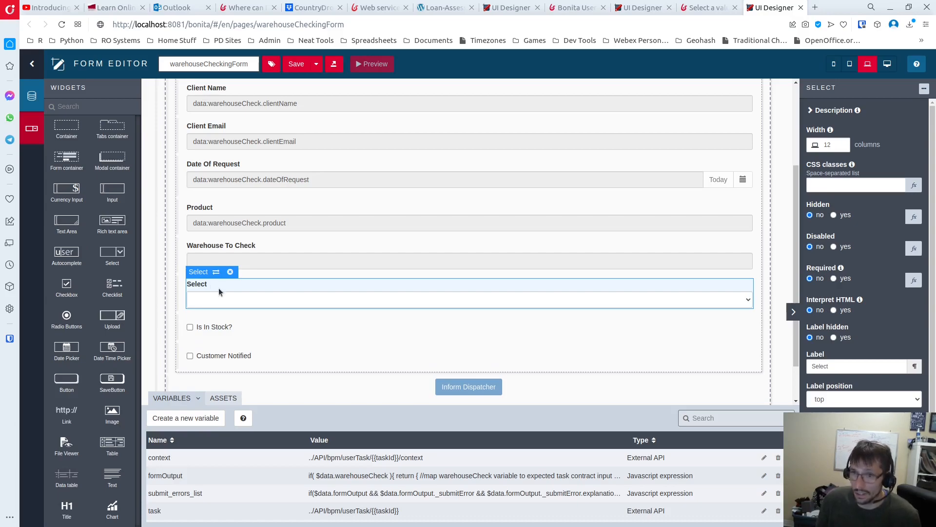
# Step: Copy the value binding warehouseCheck.isInStock from the Is In Stock? checkbox and return to the Select widget's properties
pyautogui.click(216, 329)
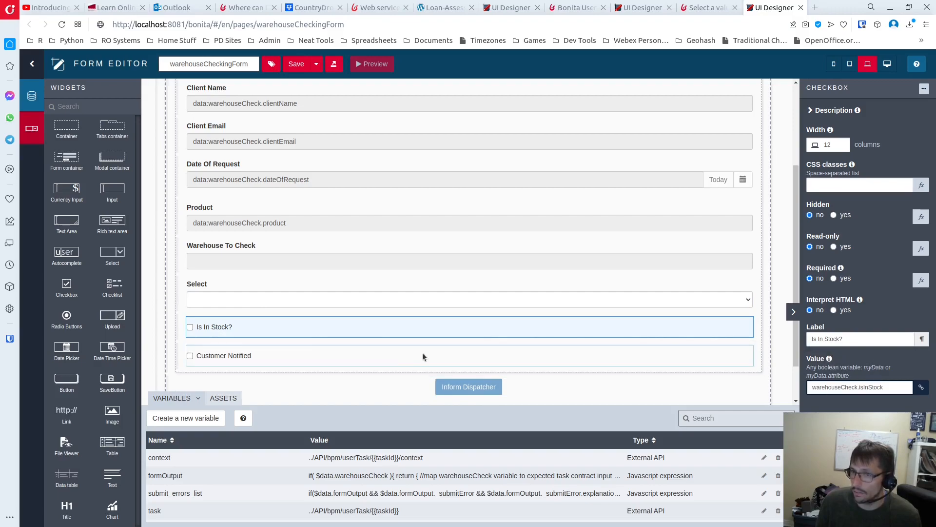
pyautogui.moveTo(896, 386); pyautogui.dragTo(758, 389)
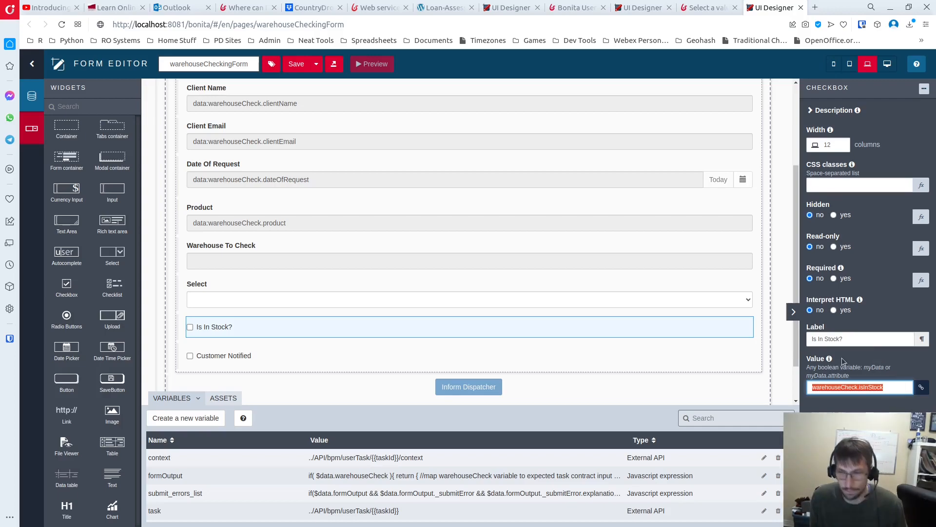
pyautogui.click(212, 295)
pyautogui.scroll(-2, 863, 244)
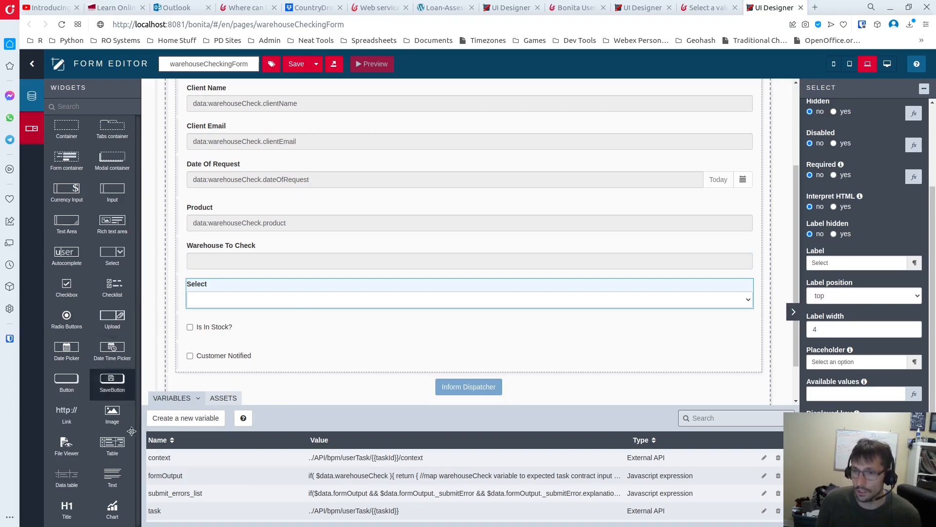
# Step: Start a new form variable named InStock with the type JSON
pyautogui.click(184, 424)
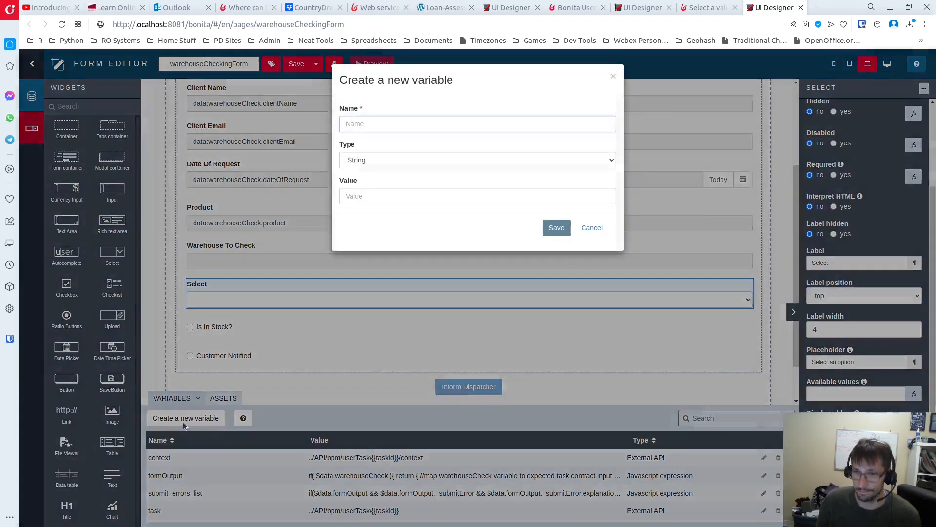
pyautogui.click(363, 122)
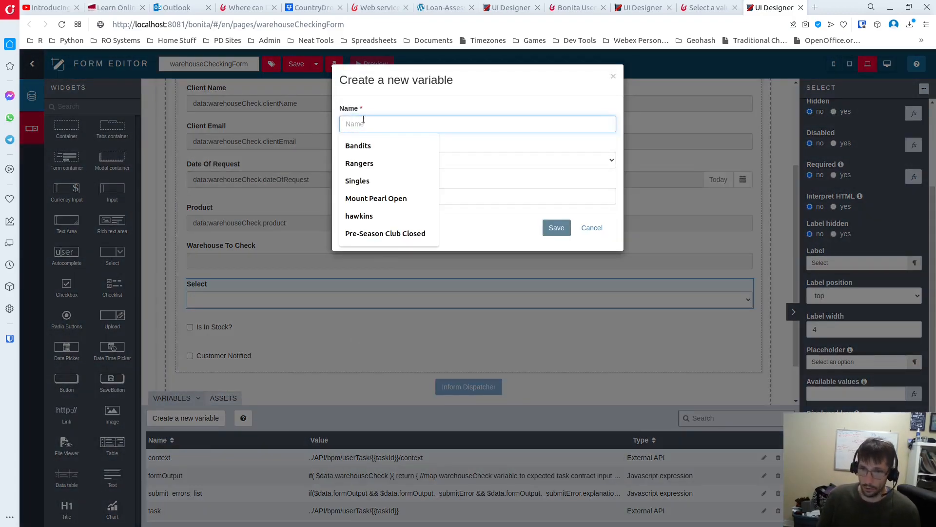
pyautogui.write('inStock')
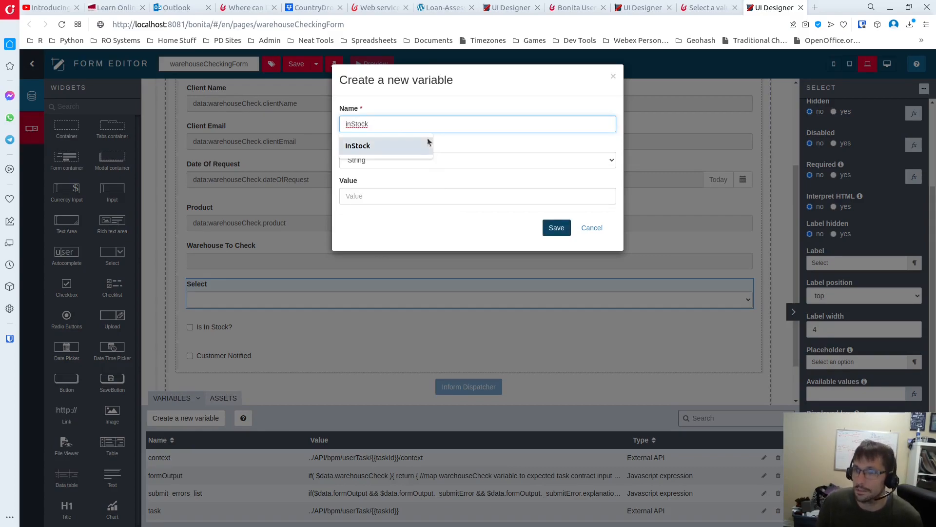
pyautogui.click(418, 148)
pyautogui.click(377, 160)
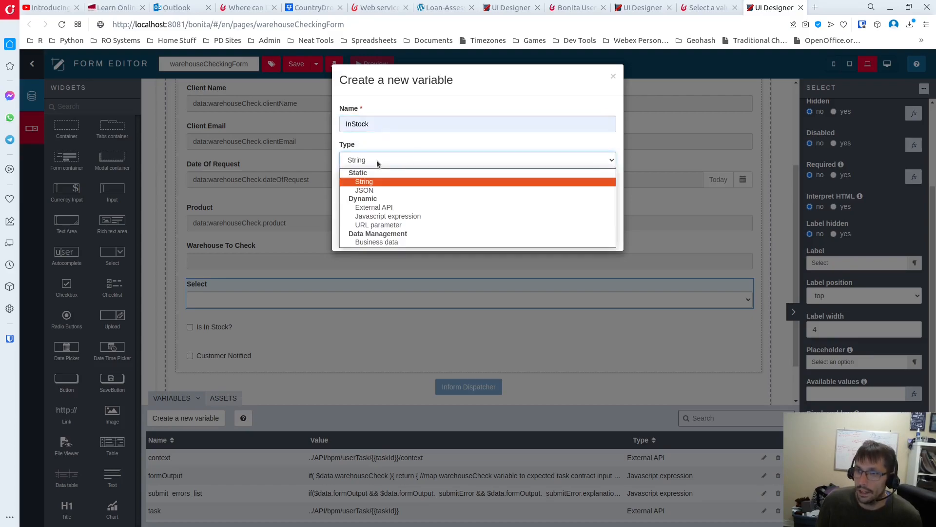
pyautogui.click(374, 191)
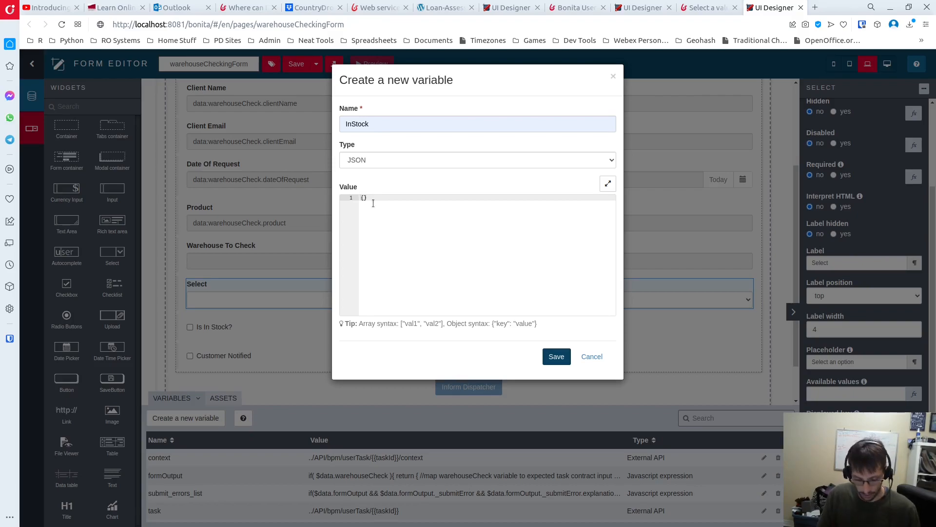
# Step: Make the variable's value a JSON array holding one object with name "Yes" and code "1"
pyautogui.write('[{}')
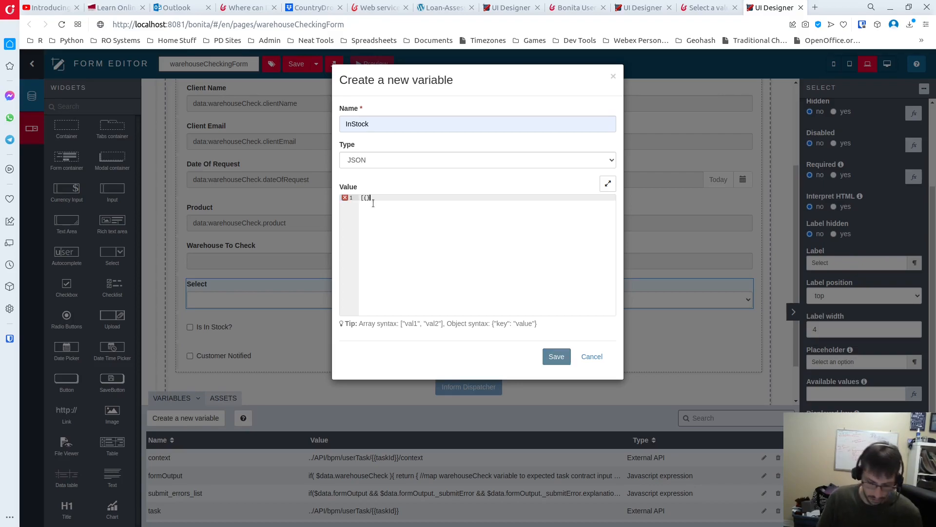
pyautogui.write(']')
pyautogui.press('Left')
pyautogui.press('Left')
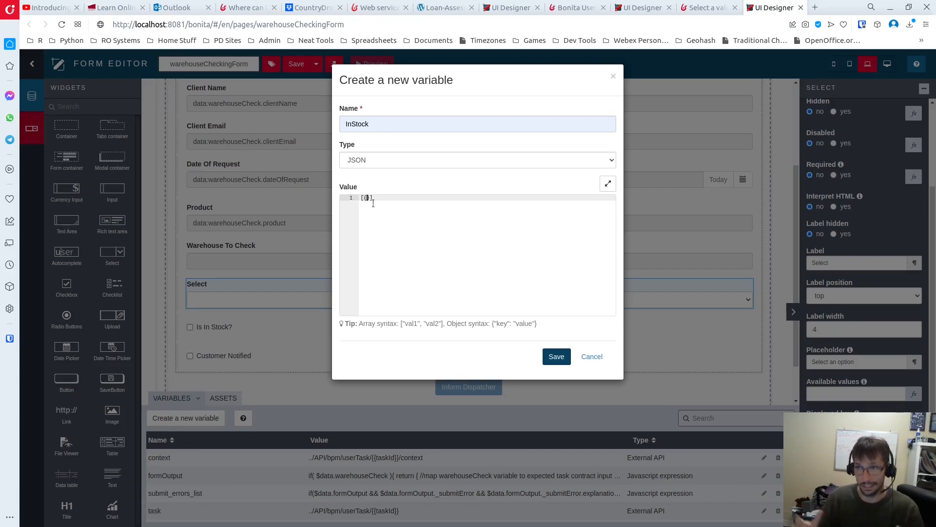
pyautogui.write('"name"')
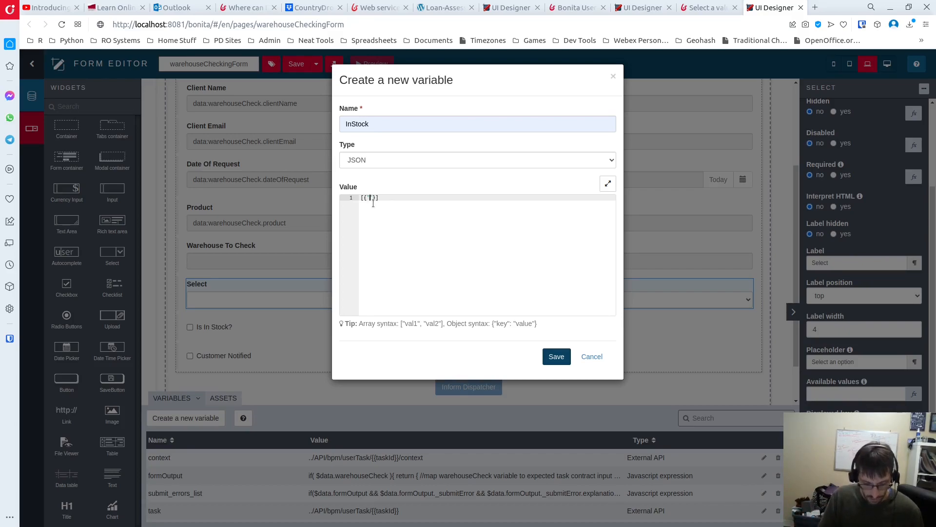
pyautogui.write(':"Yes","code":')
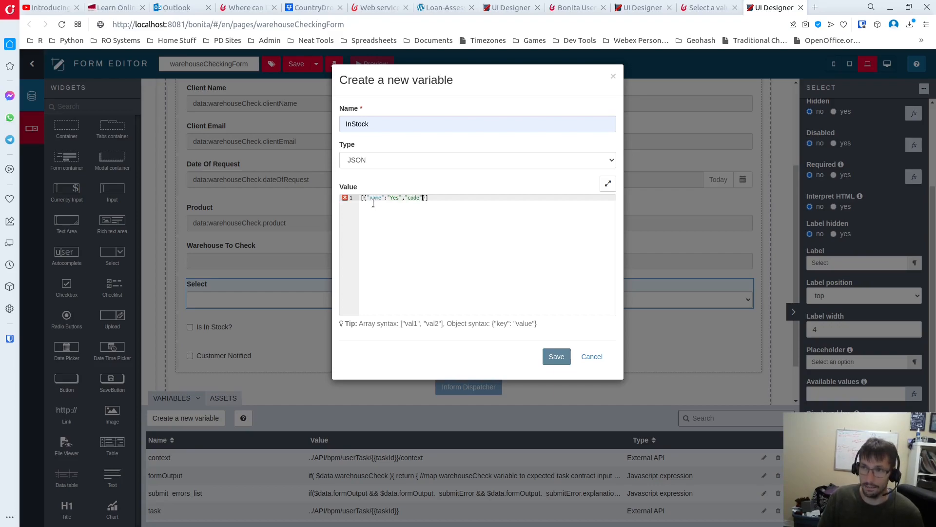
pyautogui.write('"1')
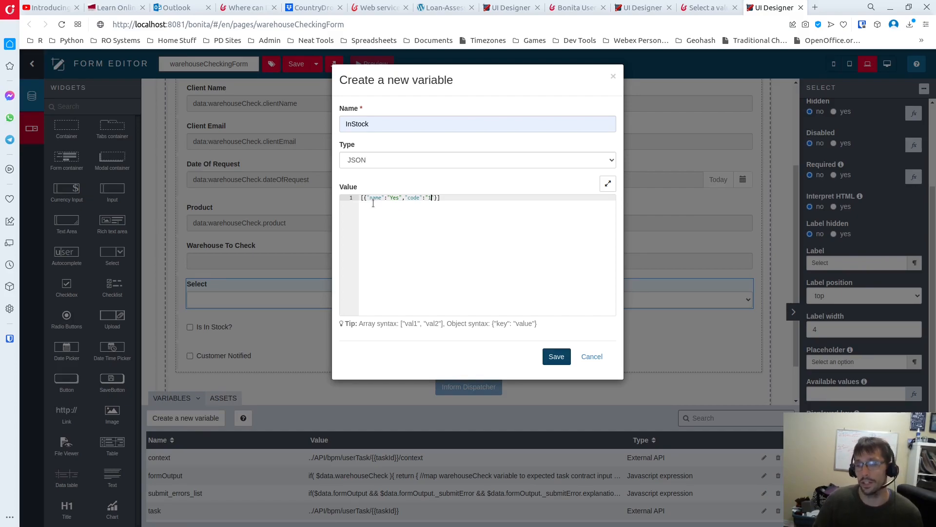
# Step: Add a second object to the JSON array with name "No" and code "0"
pyautogui.write(',')
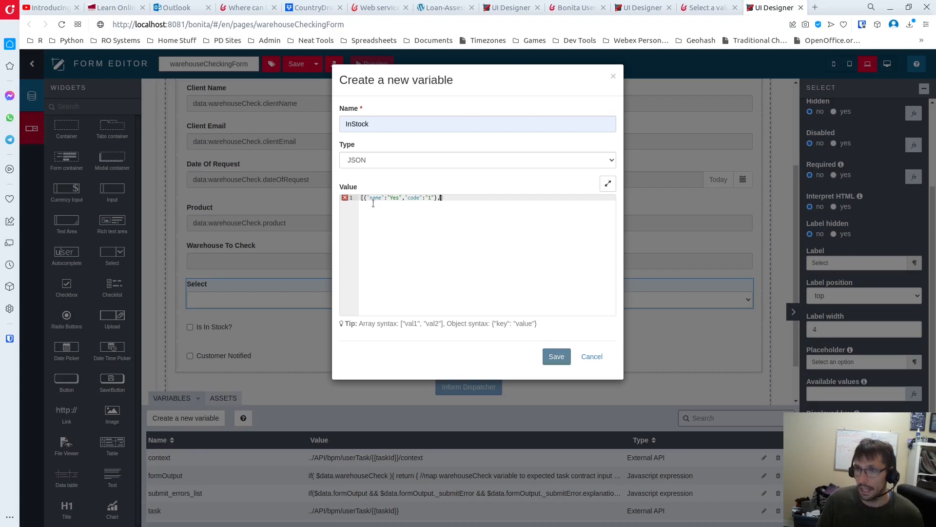
pyautogui.write('{')
pyautogui.write('"name')
pyautogui.write('":"')
pyautogui.write('No')
pyautogui.write('","code')
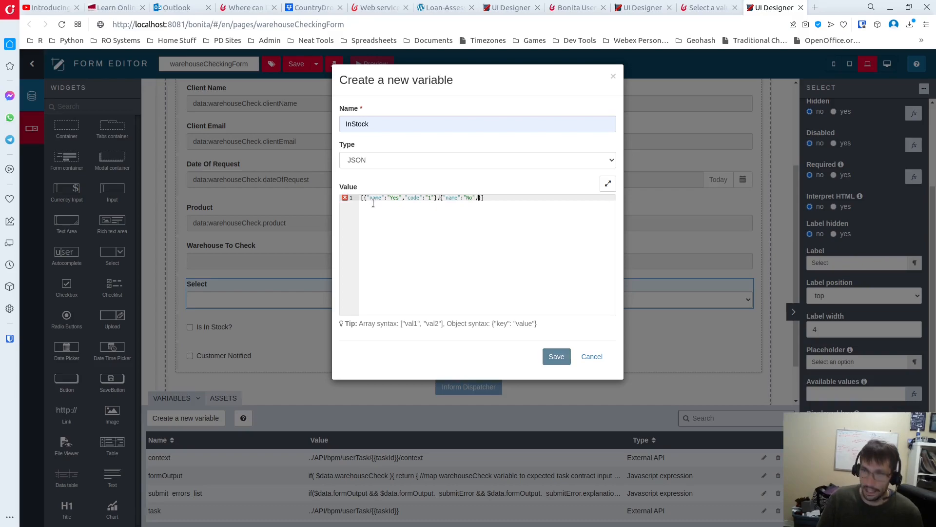
pyautogui.write('":"')
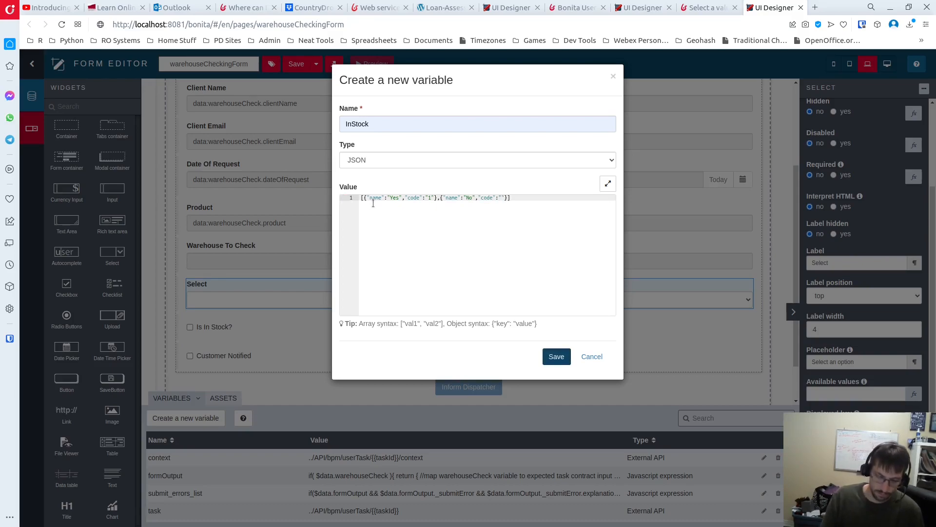
pyautogui.write('0')
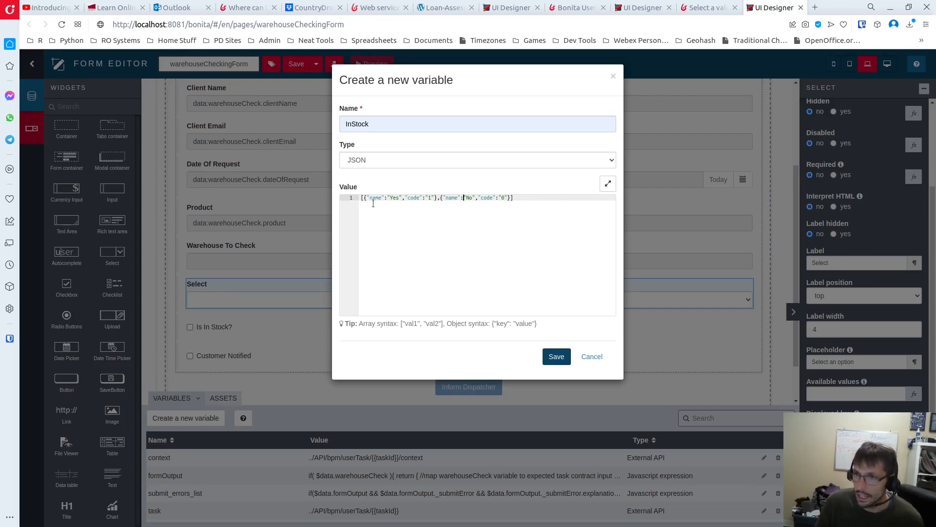
# Step: Turn both code values into the unquoted numbers 1 and 0 and save the InStock variable
pyautogui.press('Left')
pyautogui.press('Left')
pyautogui.press('Left')
pyautogui.press('Left')
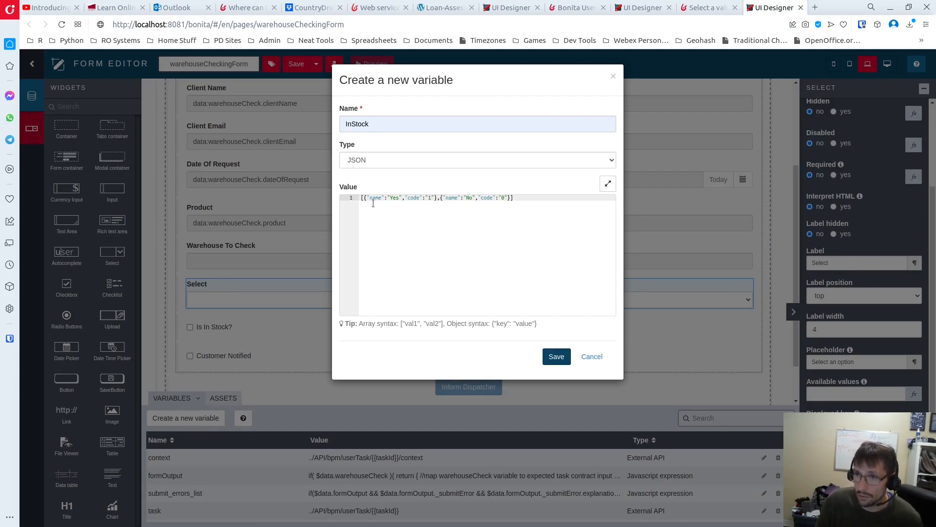
pyautogui.press('BackSpace')
pyautogui.press('Right')
pyautogui.press('Delete')
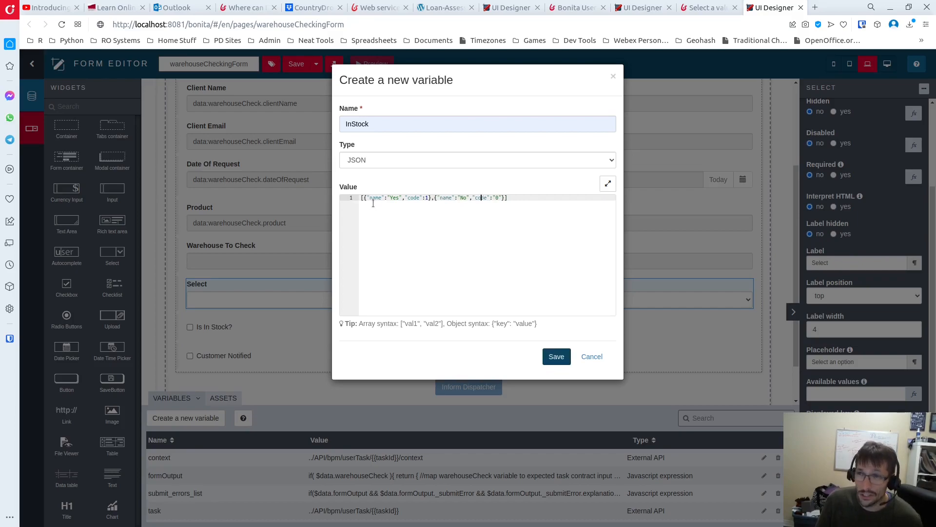
pyautogui.press('BackSpace')
pyautogui.press('Right')
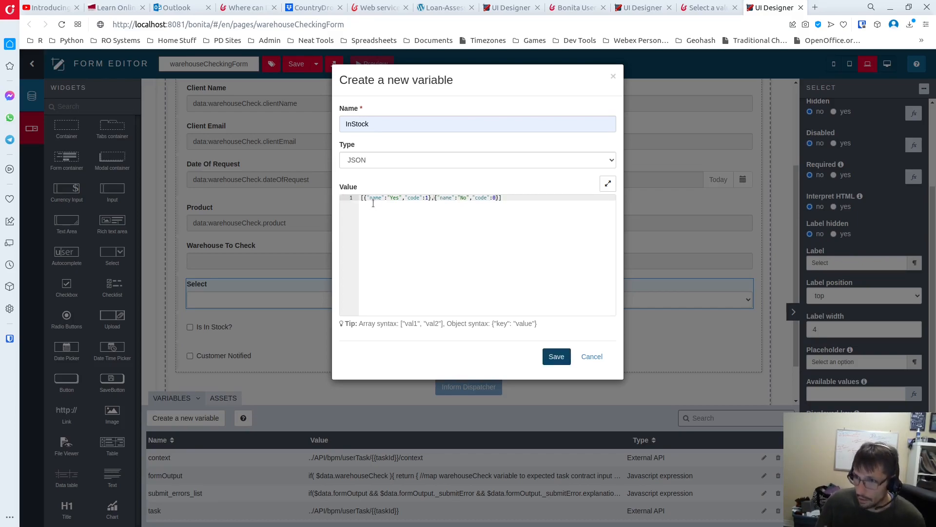
pyautogui.click(556, 357)
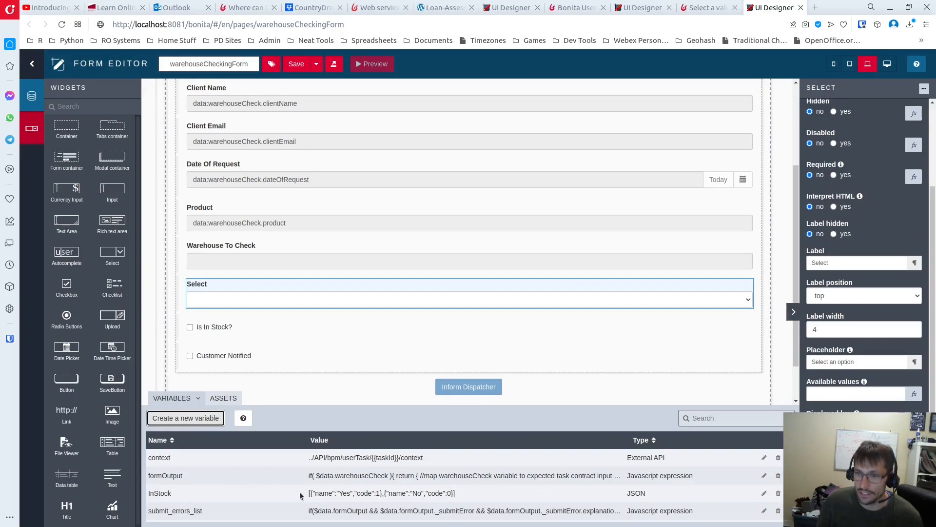
# Step: Set the label of the new Select widget to "Is In Stock"
pyautogui.moveTo(310, 493); pyautogui.dragTo(464, 493)
pyautogui.click(463, 493)
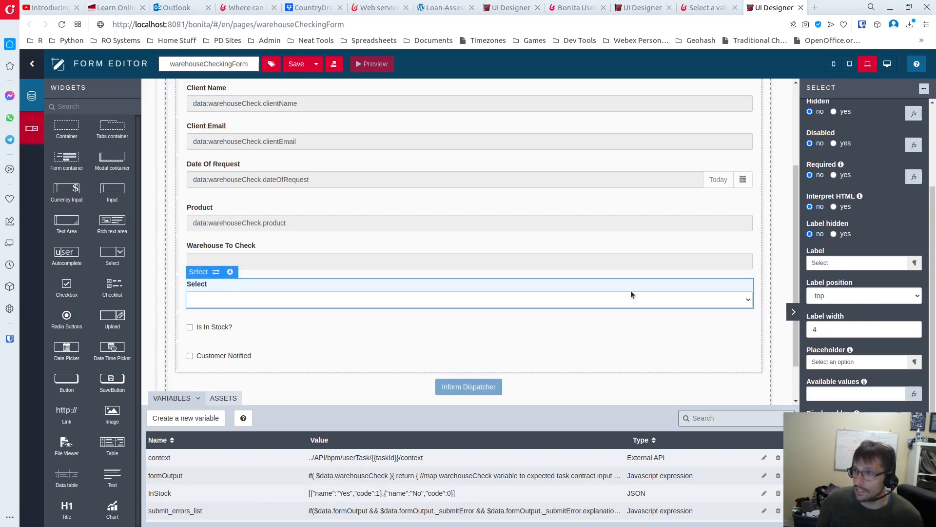
pyautogui.doubleClick(845, 262)
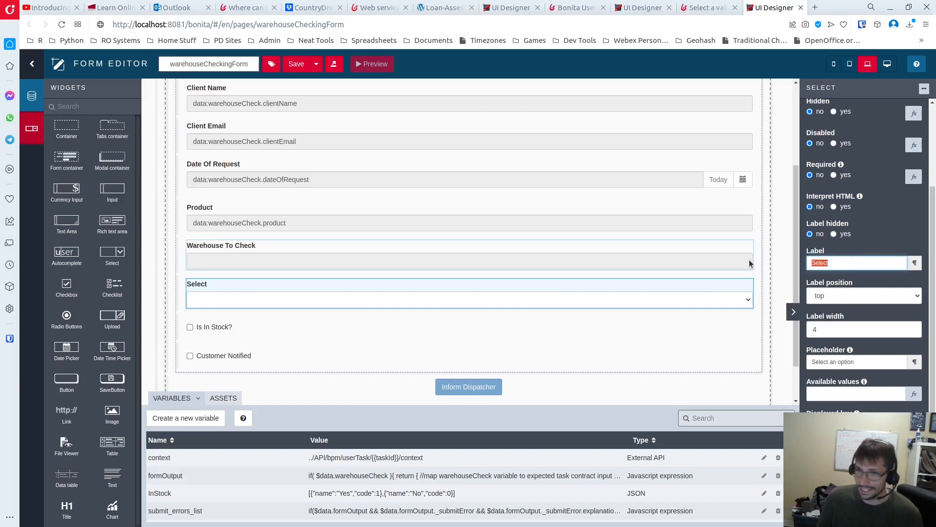
pyautogui.write('Is')
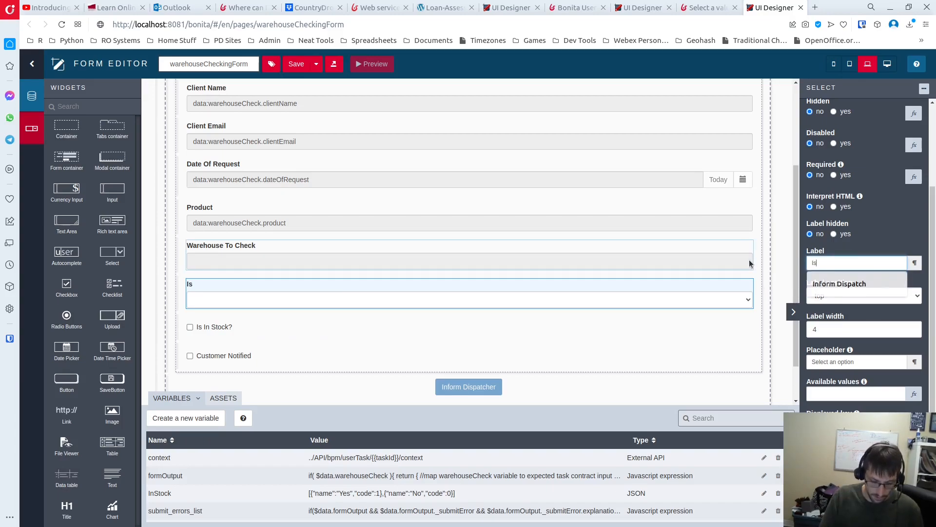
pyautogui.write(' In Stock')
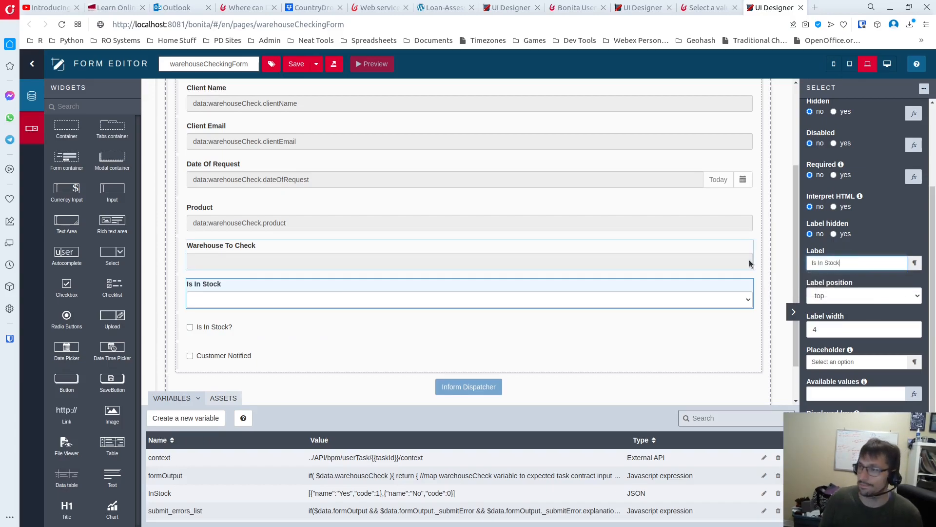
# Step: Set the Select widget's available values to the InStock variable
pyautogui.click(839, 364)
pyautogui.click(836, 395)
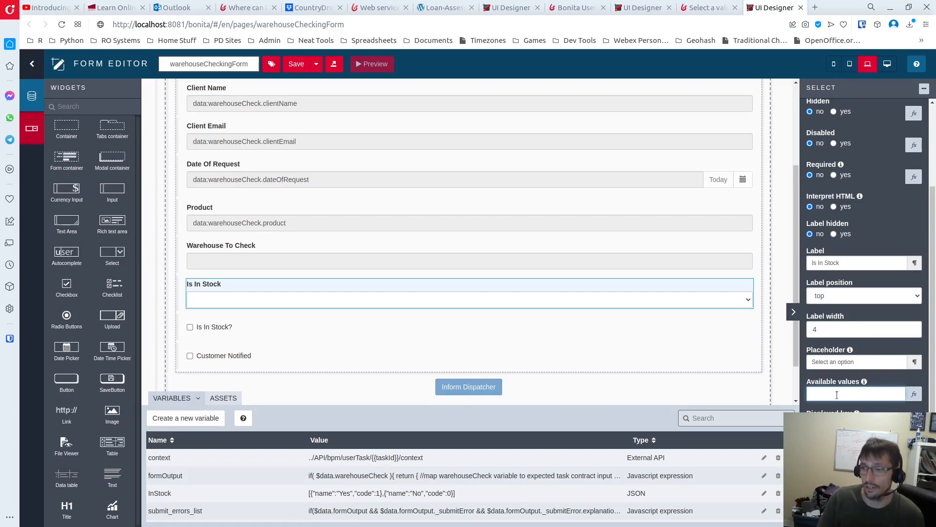
pyautogui.moveTo(657, 495); pyautogui.dragTo(151, 510)
pyautogui.click(206, 490)
pyautogui.click(845, 392)
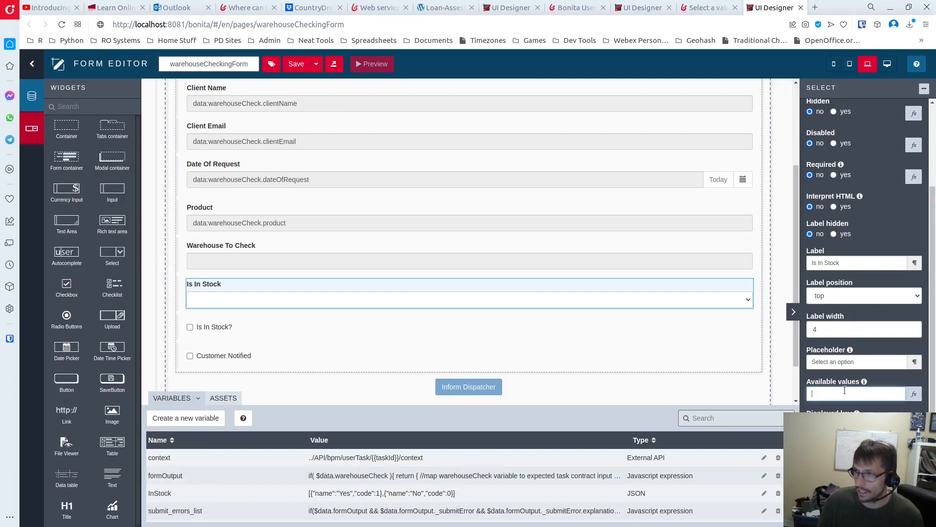
pyautogui.write('InStock')
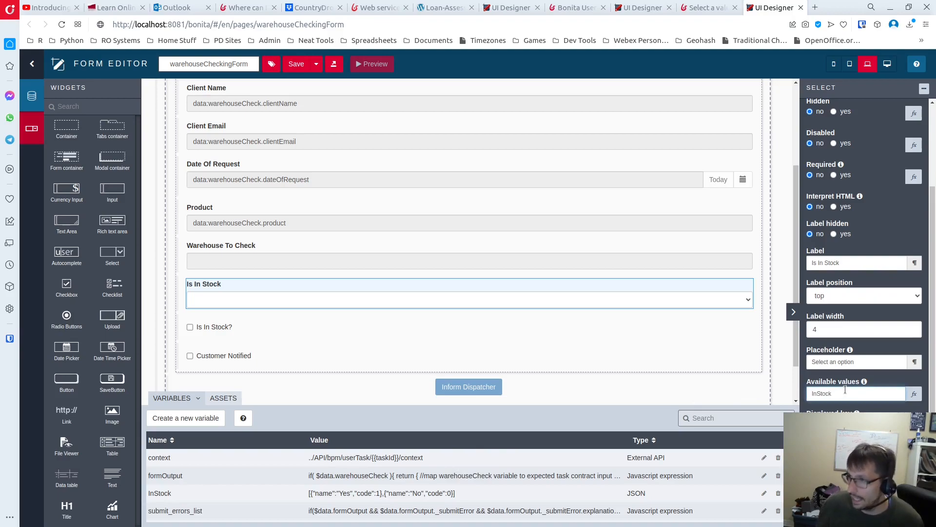
pyautogui.click(847, 425)
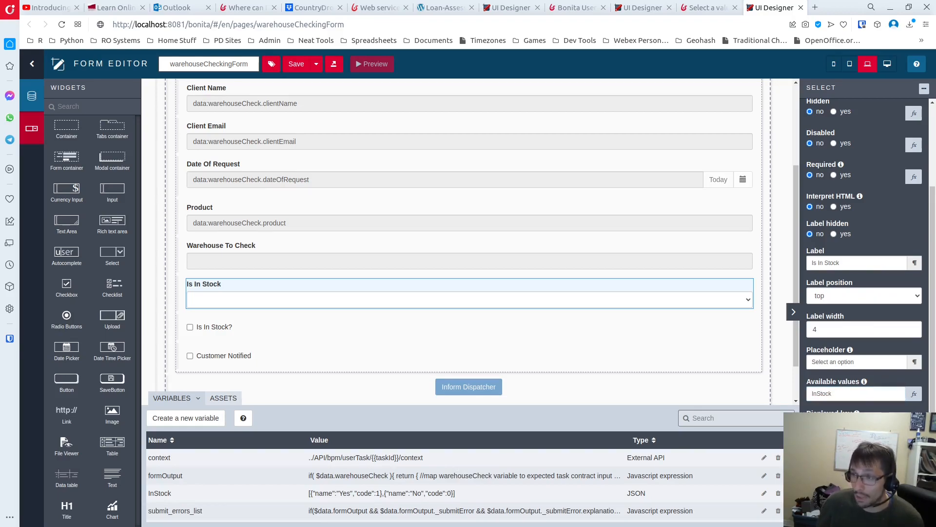